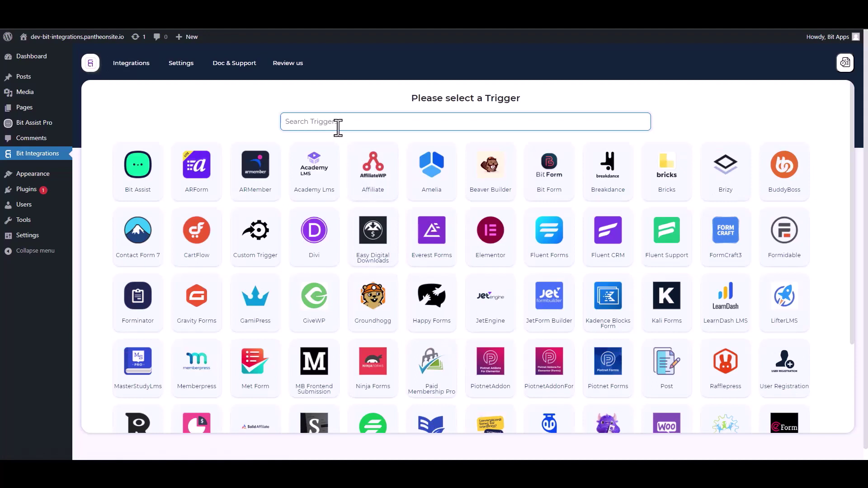
# - Set Bit Assist as the trigger, copy its webhook URL, and start fetching sample data
pyautogui.click(144, 183)
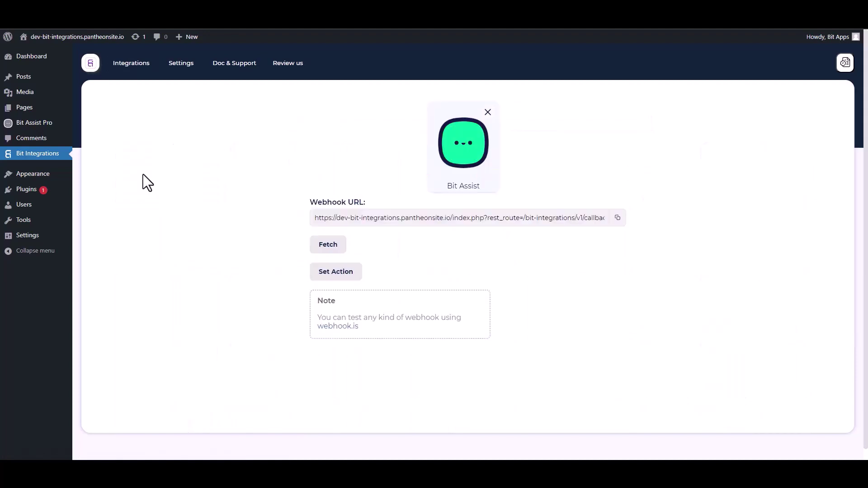
pyautogui.click(618, 218)
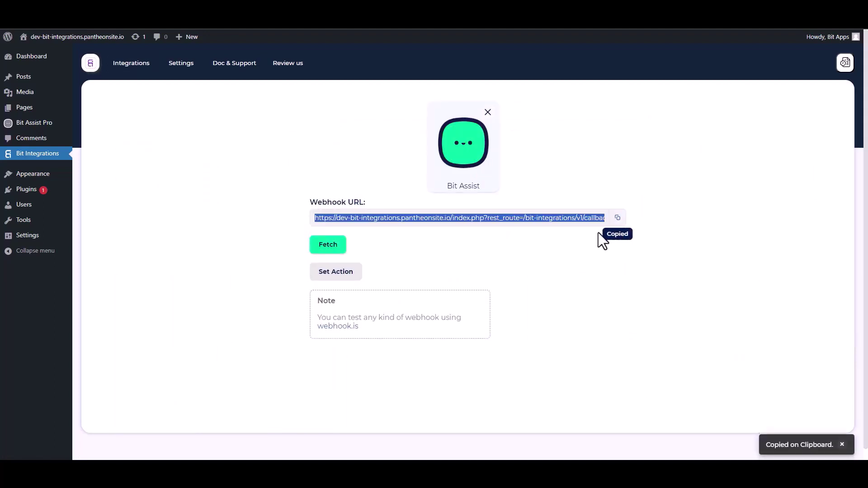
pyautogui.click(335, 253)
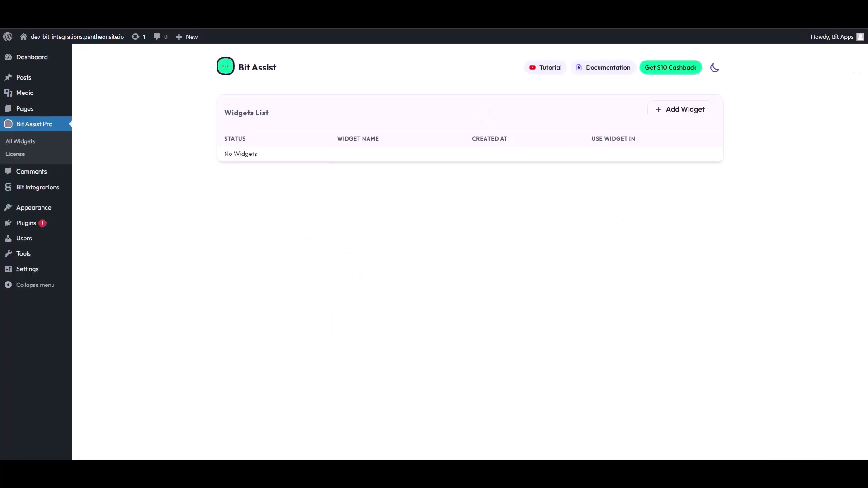
# - Create a new Bit Assist widget named 'Bit Integrations'
pyautogui.click(685, 113)
pyautogui.tripleClick(363, 259)
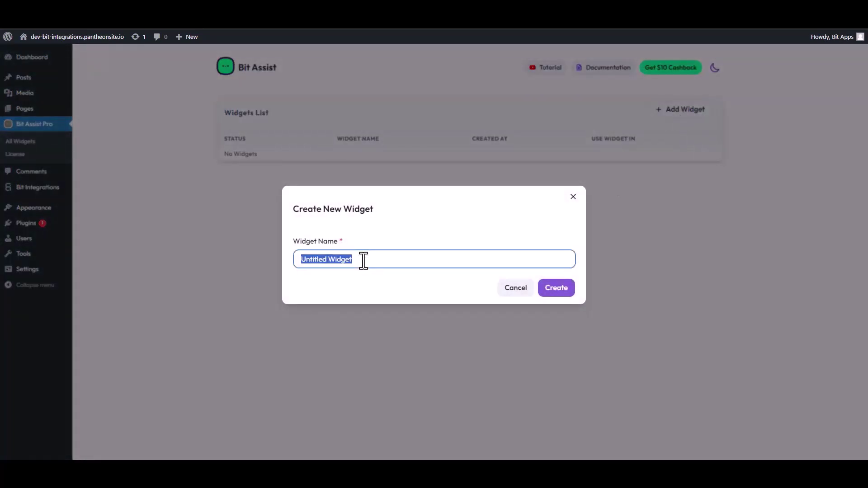
pyautogui.write('Bi')
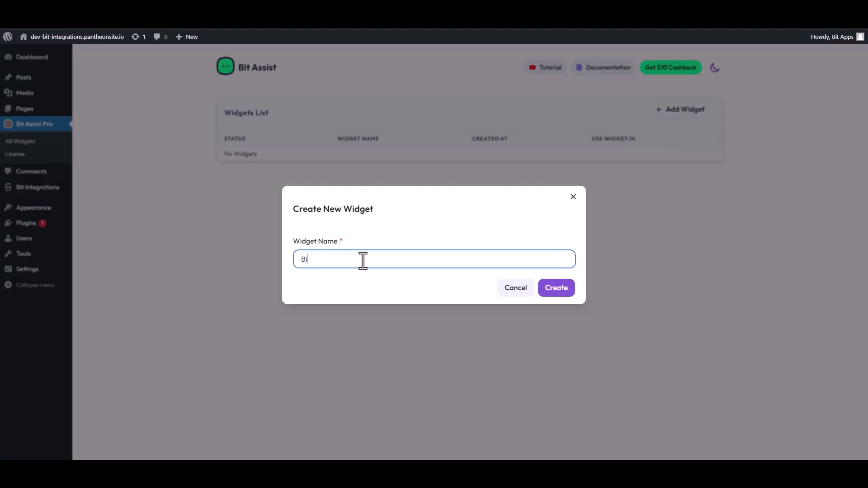
pyautogui.write('t Integrations')
pyautogui.click(565, 291)
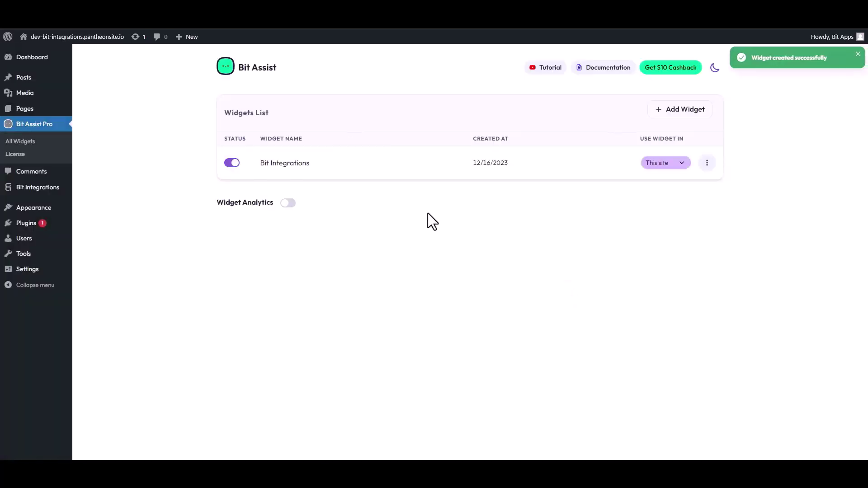
# - Edit the widget, add a Custom Form channel and retitle the form
pyautogui.click(707, 163)
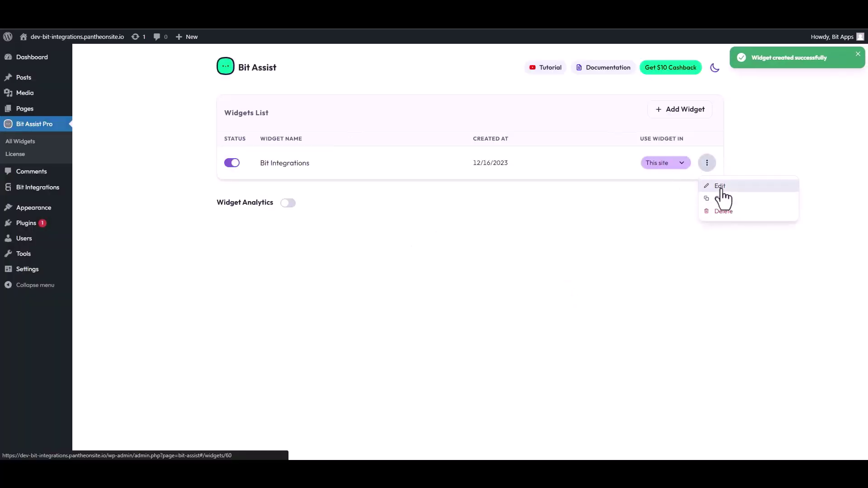
pyautogui.click(717, 184)
pyautogui.click(270, 146)
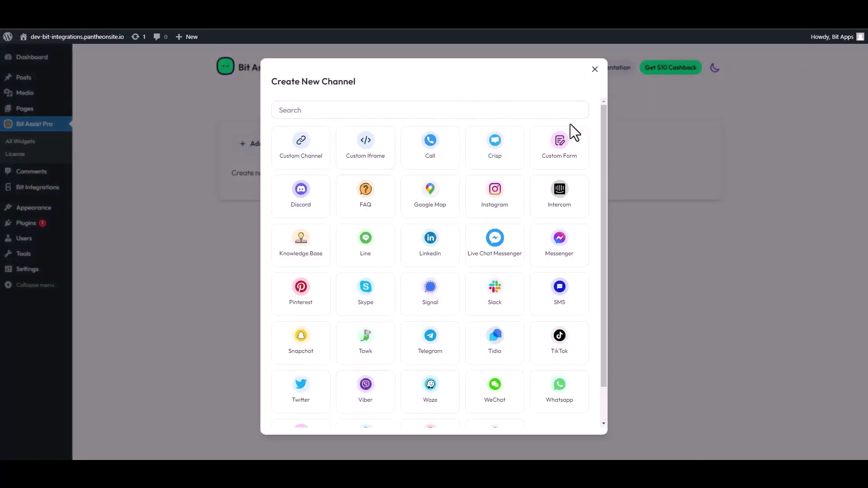
pyautogui.click(564, 151)
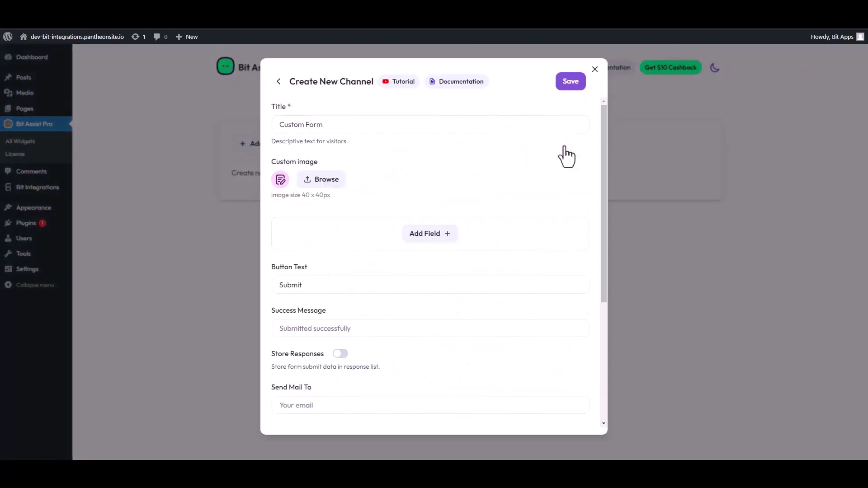
pyautogui.tripleClick(325, 130)
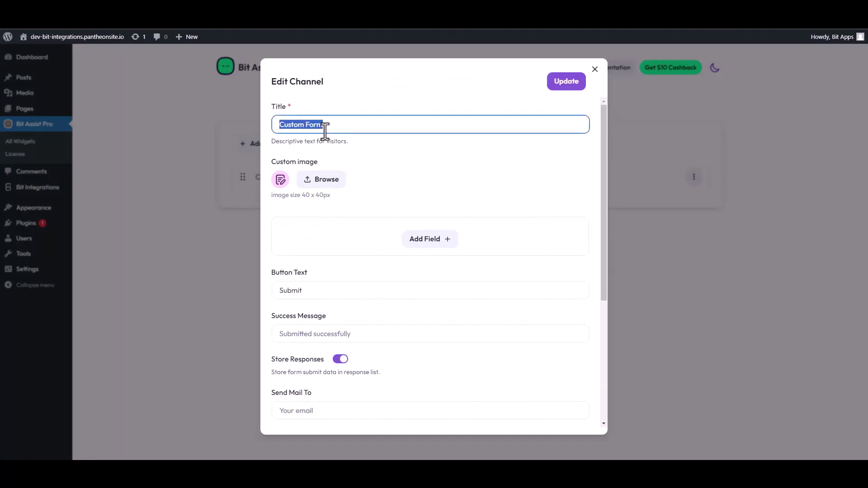
pyautogui.write('Co')
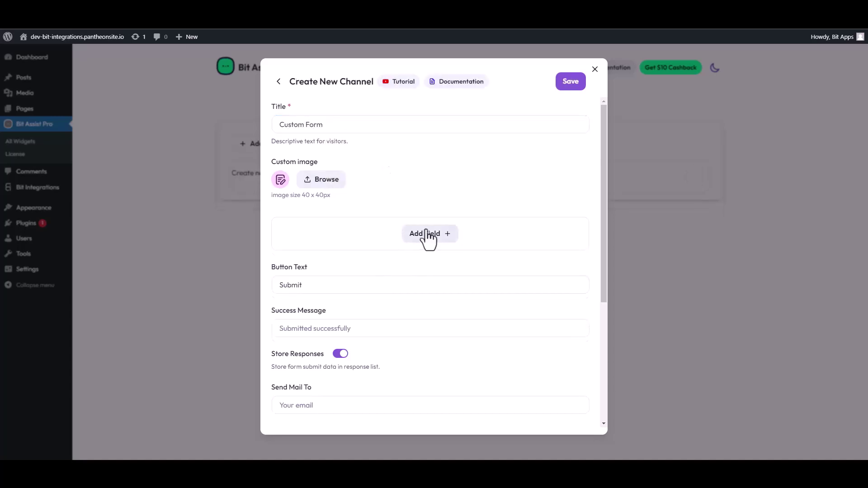
# - Add two Text fields, an Email field and a Number field to the form
pyautogui.click(427, 234)
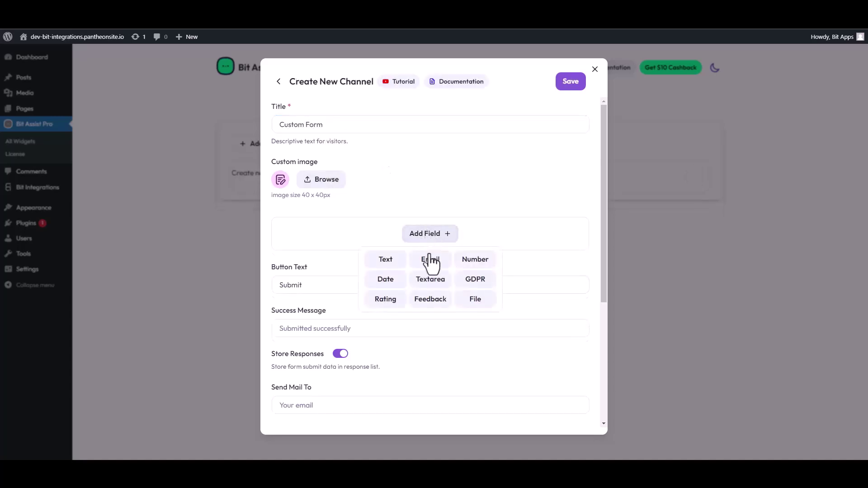
pyautogui.click(383, 258)
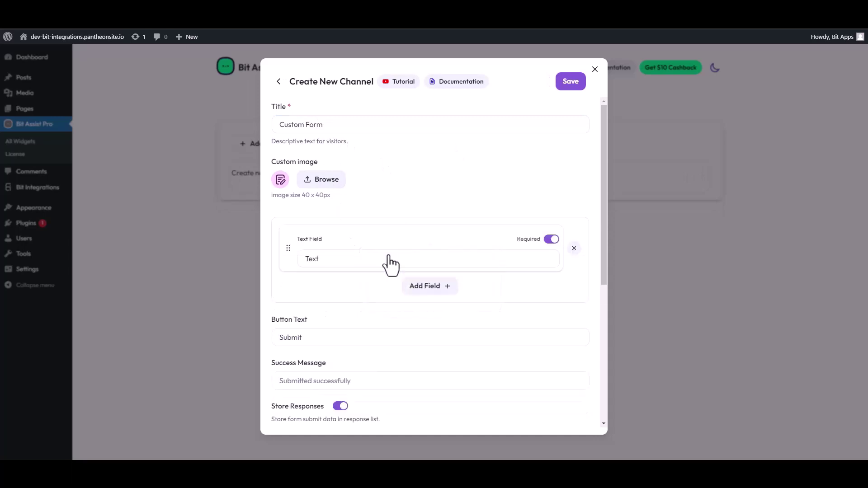
pyautogui.click(410, 290)
pyautogui.click(383, 311)
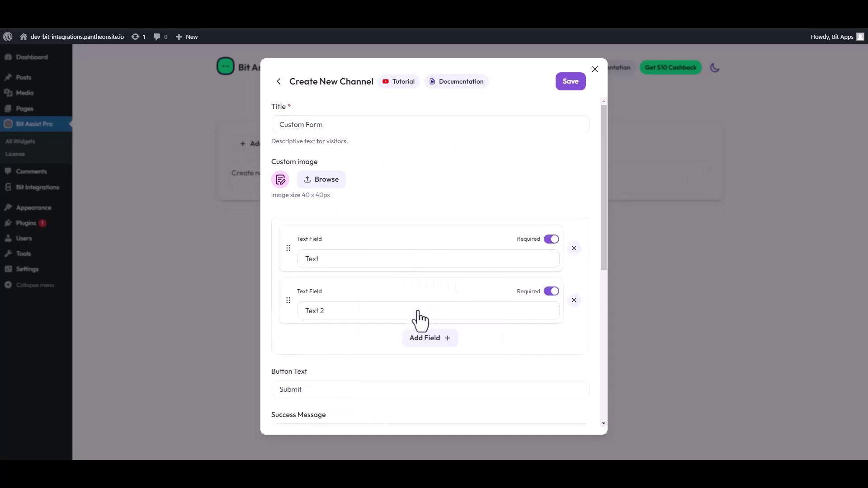
pyautogui.click(430, 343)
pyautogui.click(430, 365)
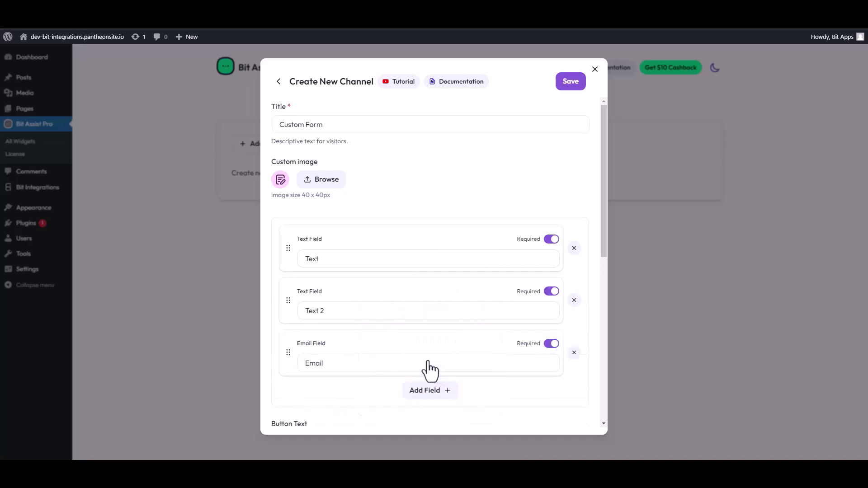
pyautogui.click(429, 391)
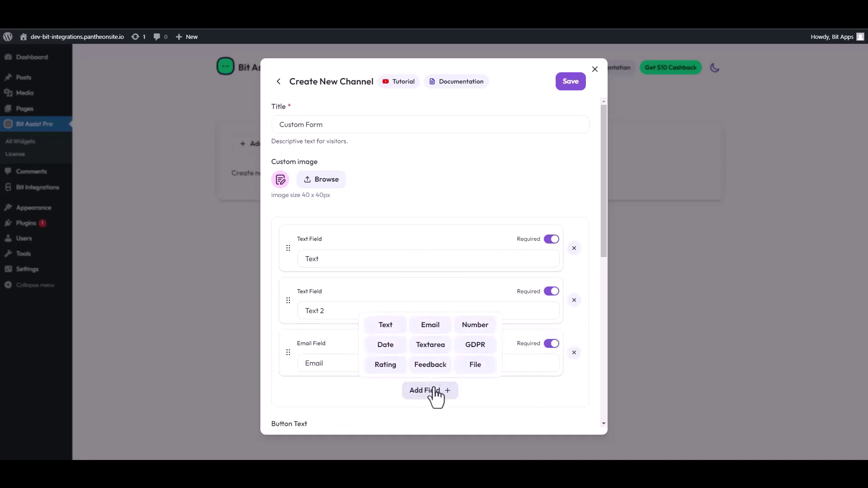
pyautogui.click(472, 325)
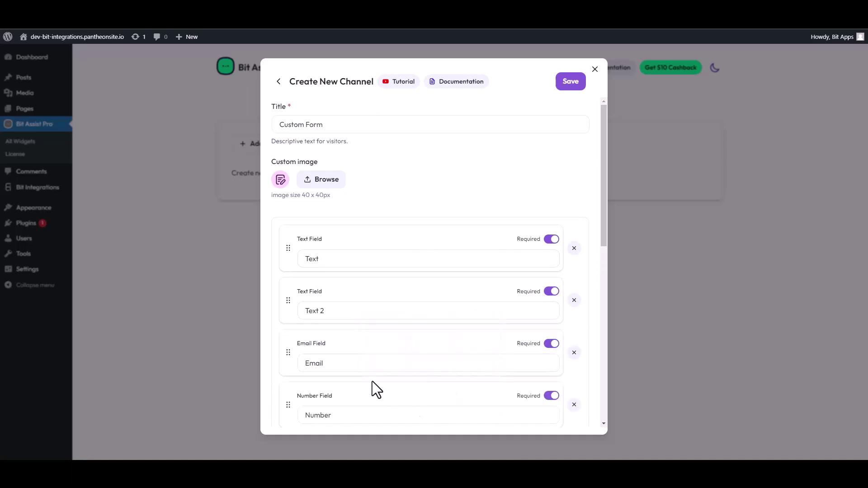
# - Rename the two text fields to 'First Name' and 'Last Name'
pyautogui.tripleClick(373, 258)
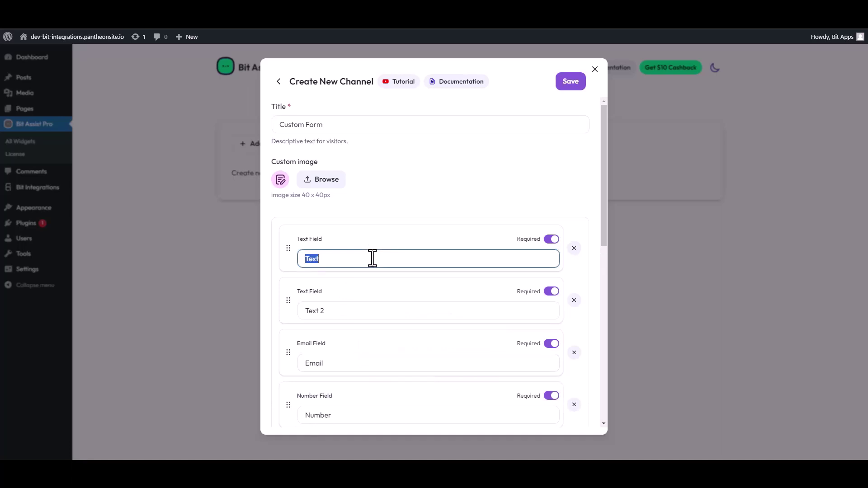
pyautogui.write('First Name')
pyautogui.moveTo(335, 312); pyautogui.dragTo(296, 312)
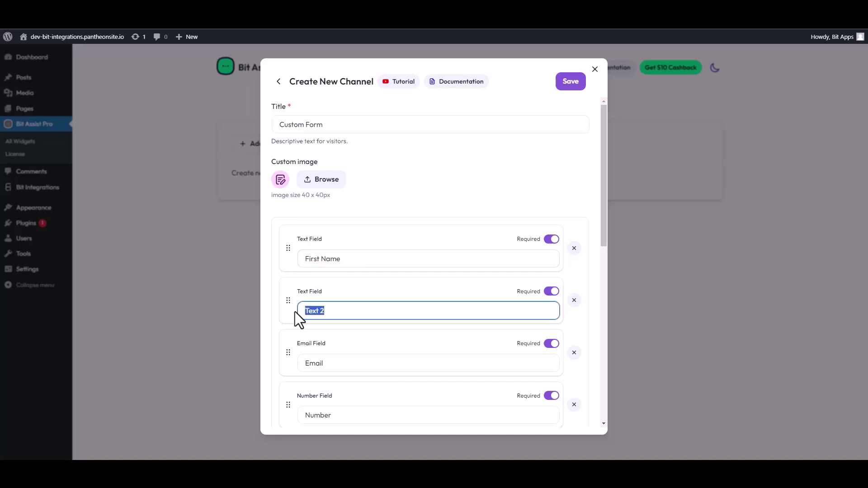
pyautogui.write('Last Name')
# - Paste the copied webhook URL into the Webhook URL field and save the channel
pyautogui.scroll(-4, 350, 332)
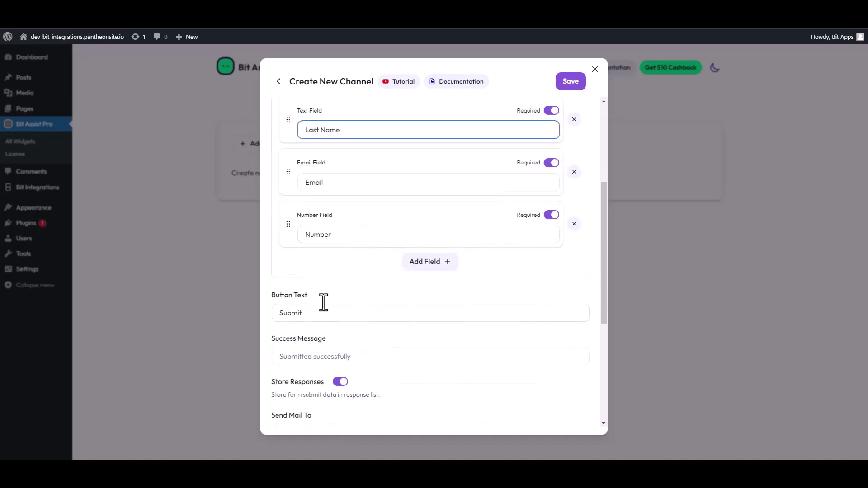
pyautogui.scroll(-4, 324, 302)
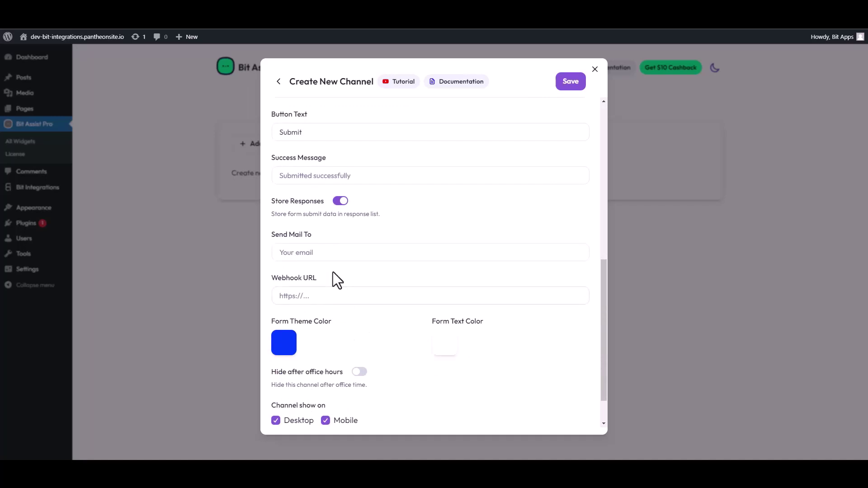
pyautogui.scroll(-1, 331, 265)
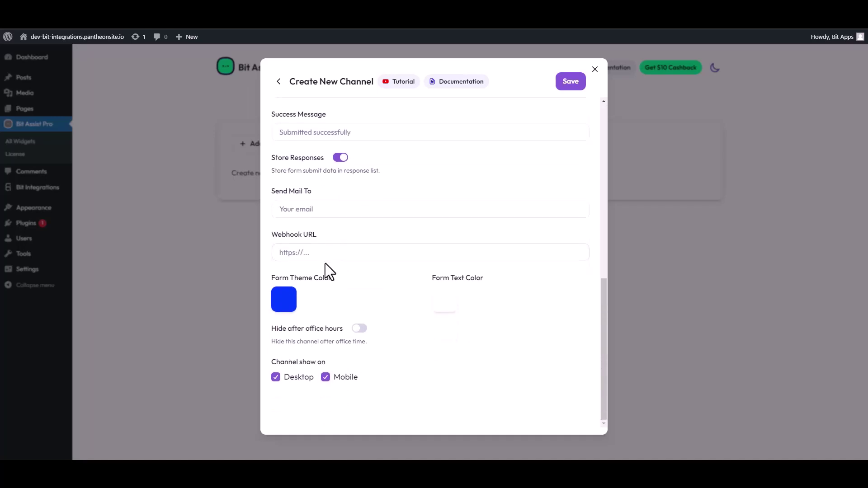
pyautogui.click(313, 253)
pyautogui.hotkey('ctrl', 'v')
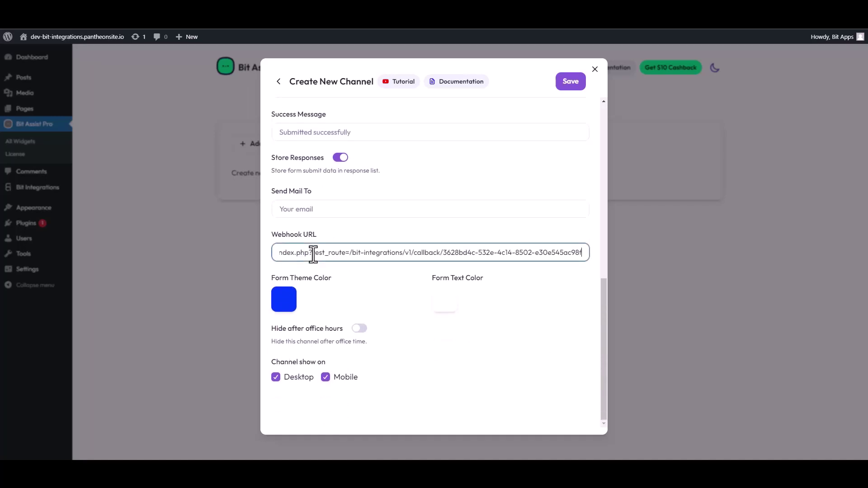
pyautogui.click(570, 82)
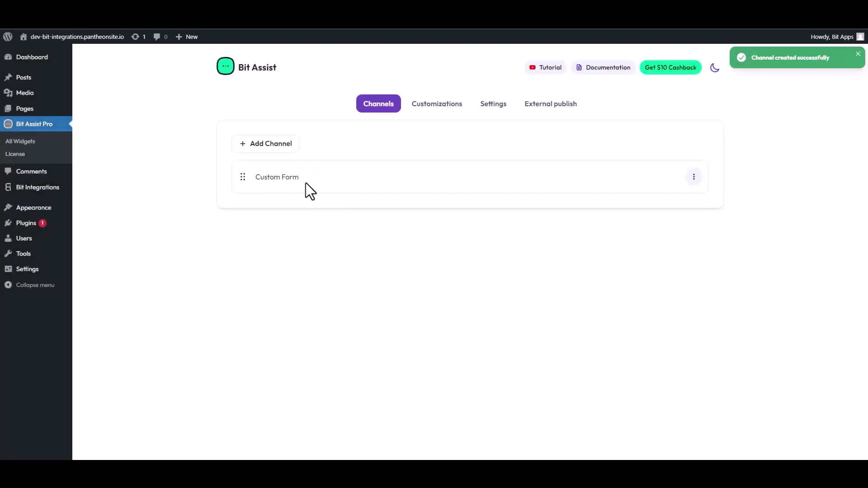
pyautogui.click(77, 37)
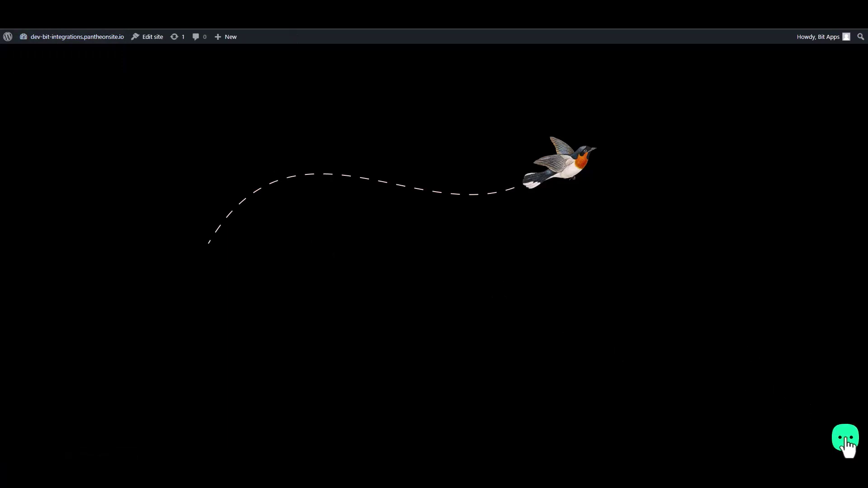
# - Open the widget's Contact Form and enter a test first and last name
pyautogui.click(845, 440)
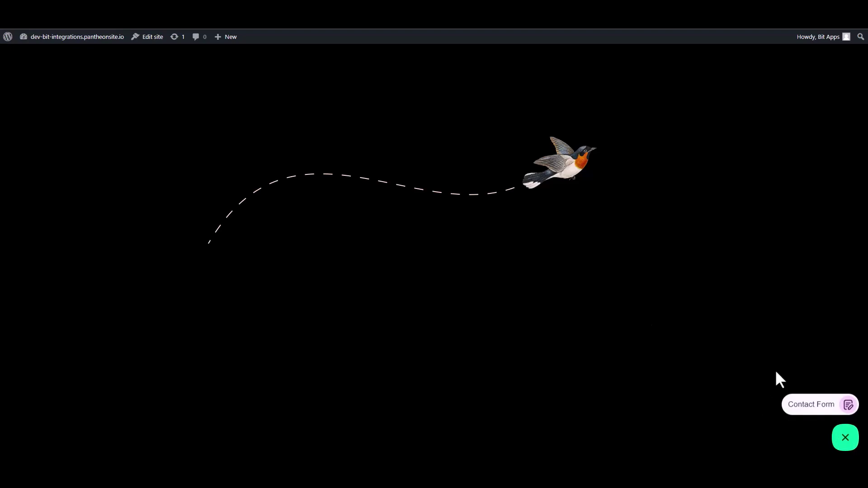
pyautogui.click(811, 409)
pyautogui.click(756, 307)
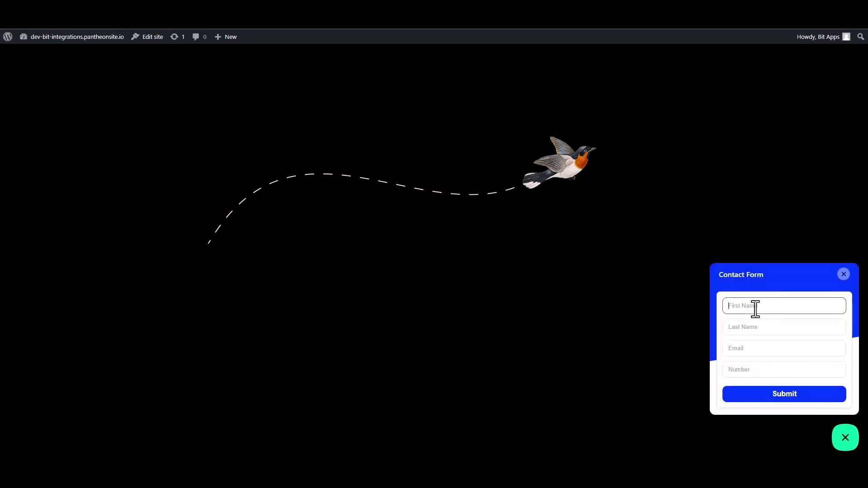
pyautogui.write('Name')
pyautogui.doubleClick(756, 307)
pyautogui.click(756, 307)
pyautogui.click(739, 328)
pyautogui.write('N')
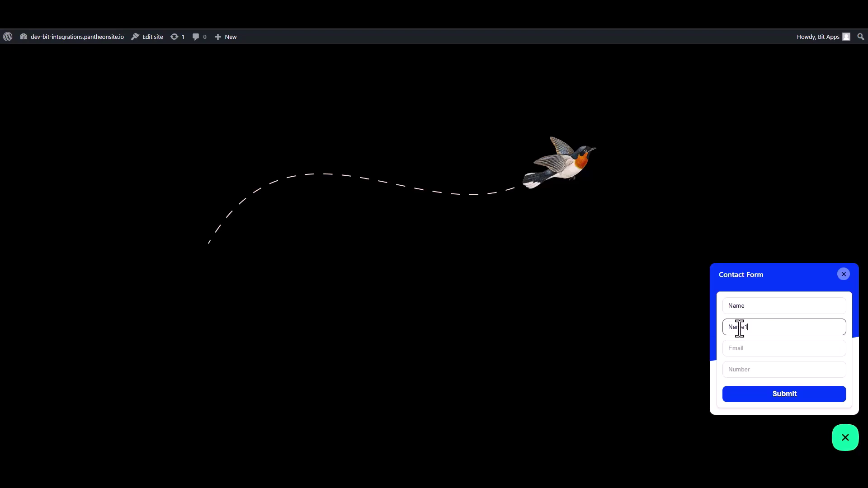
# - Enter a test e-mail address and number, then submit the form
pyautogui.click(746, 352)
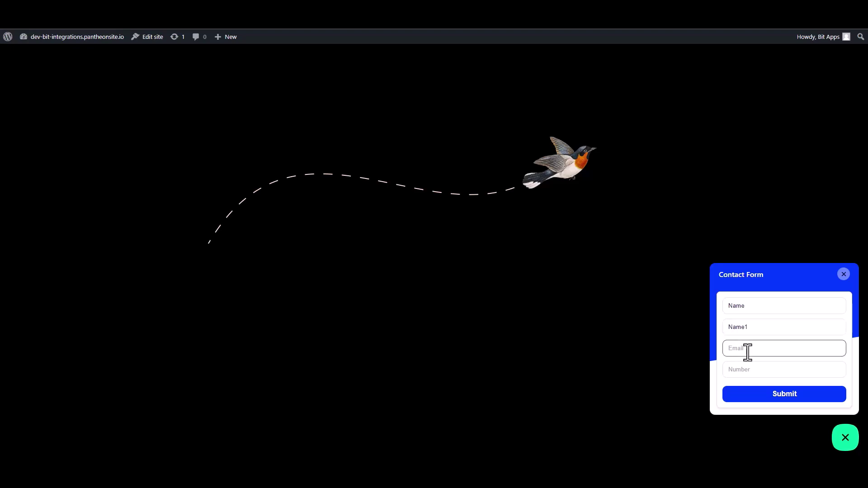
pyautogui.write('name@gmail.com')
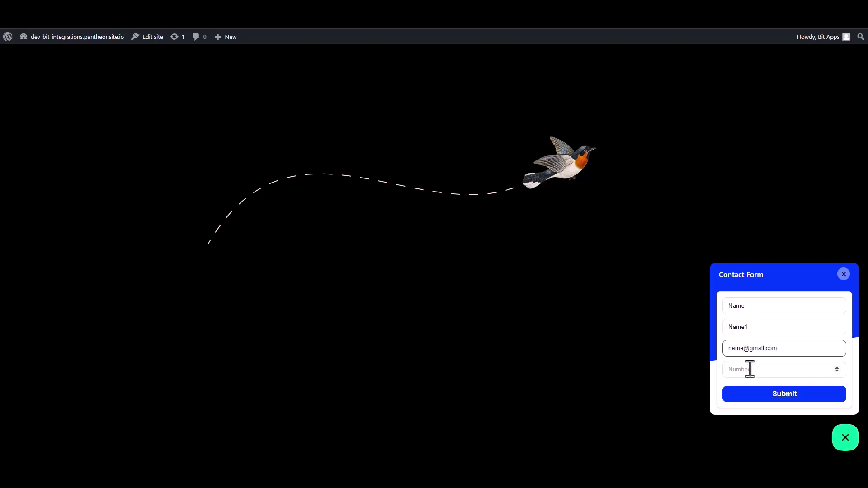
pyautogui.click(776, 375)
pyautogui.write('00000')
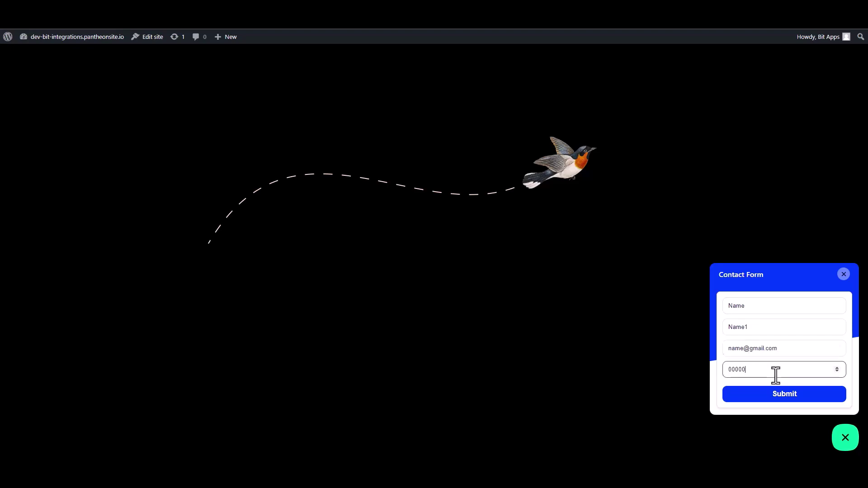
pyautogui.write('00')
pyautogui.click(784, 396)
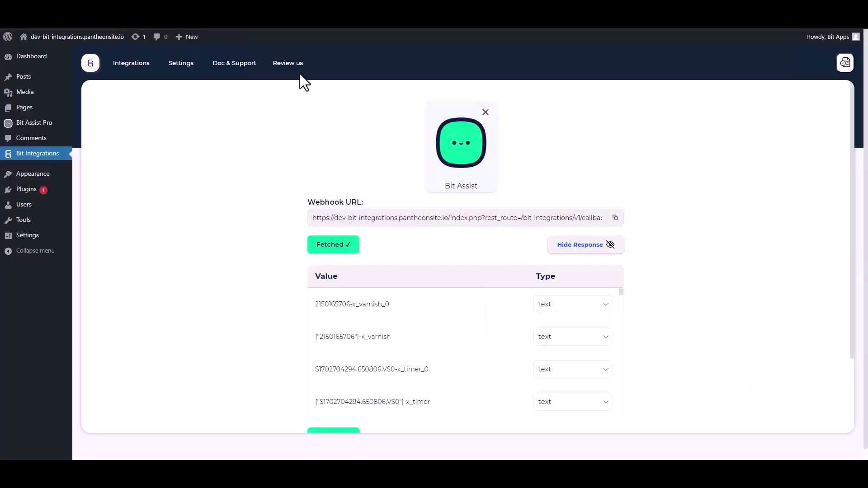
# - Review the fetched Value/Type response table, then proceed to Set Action
pyautogui.scroll(-8, 447, 351)
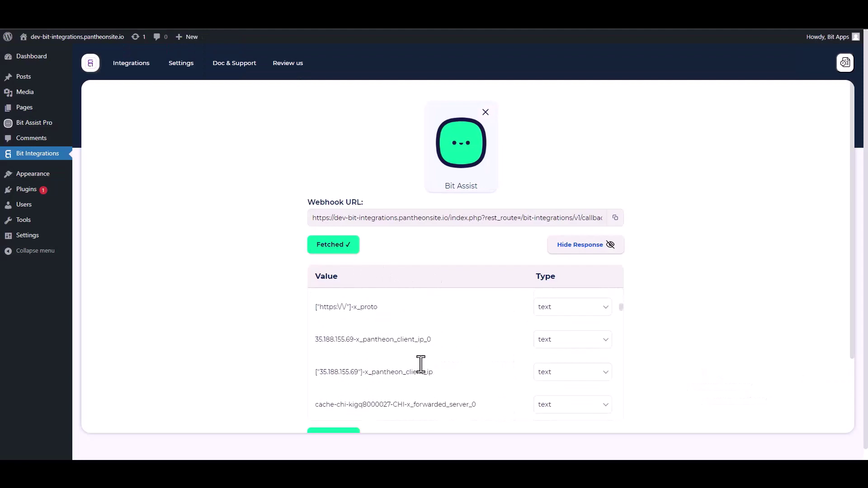
pyautogui.scroll(-1, 716, 311)
pyautogui.scroll(-2, 716, 307)
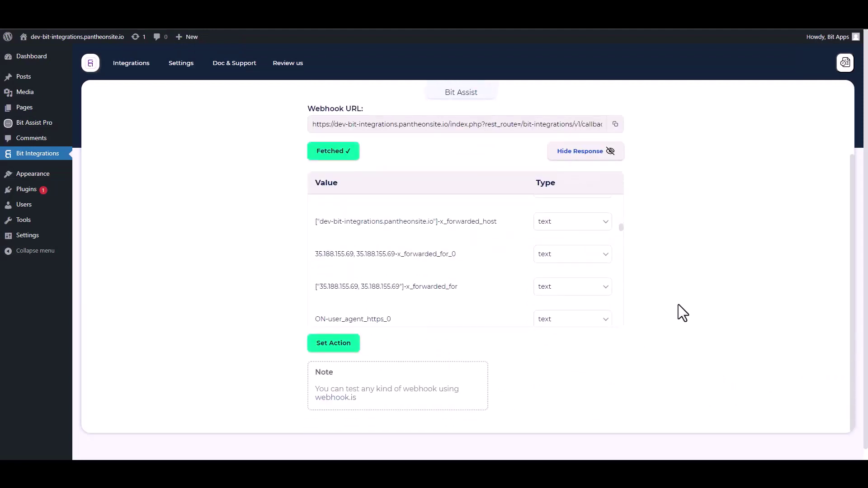
pyautogui.scroll(-1, 678, 305)
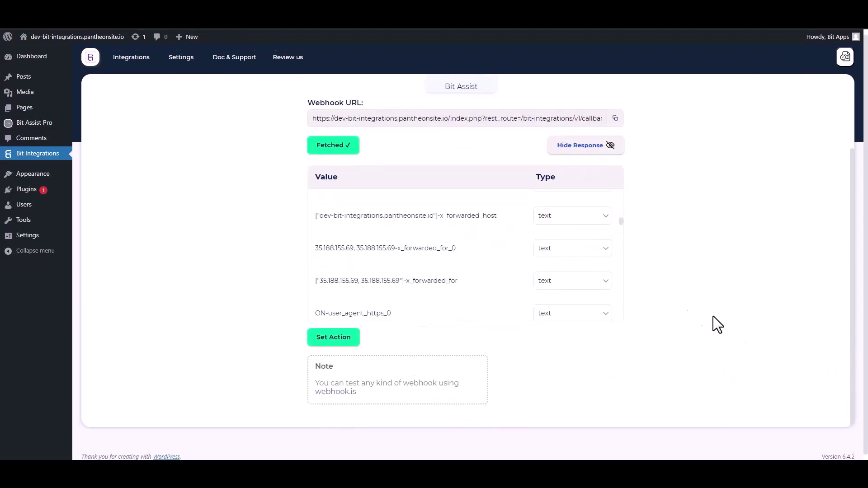
pyautogui.click(339, 336)
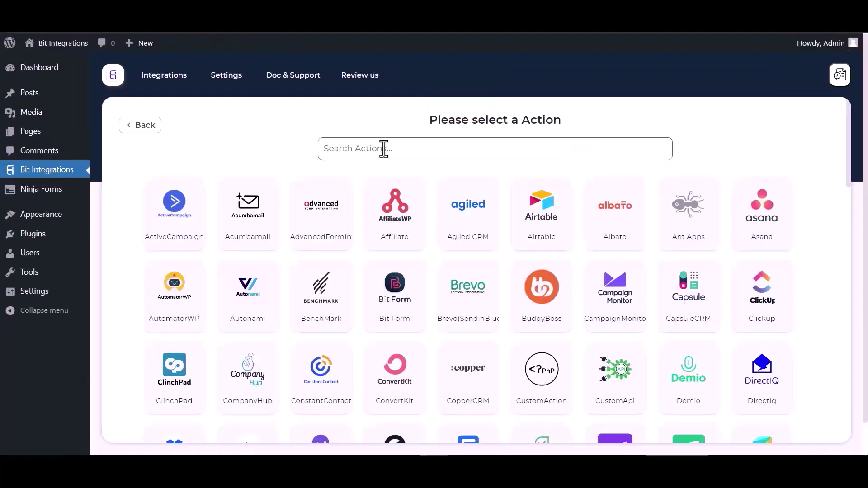
# - Search actions for 'demi' and pick Demio
pyautogui.write('demi')
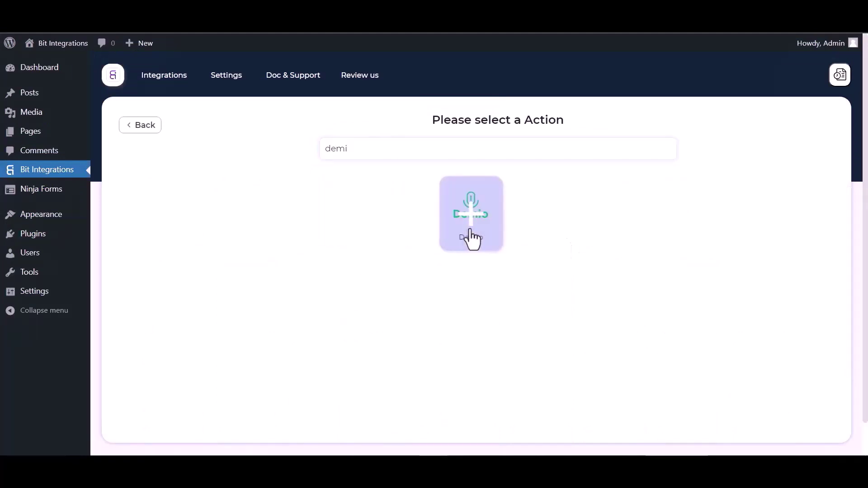
pyautogui.click(470, 235)
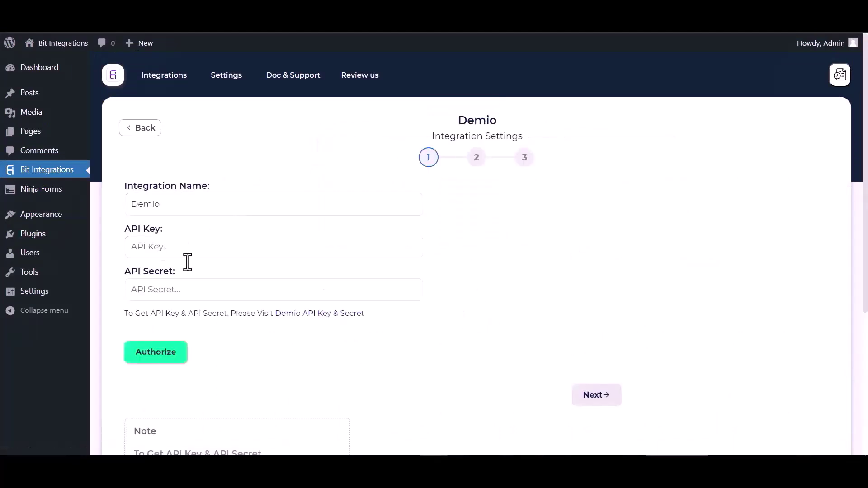
# - Copy the API key from Demio's API Key & Secret page into the API Key field
pyautogui.click(316, 316)
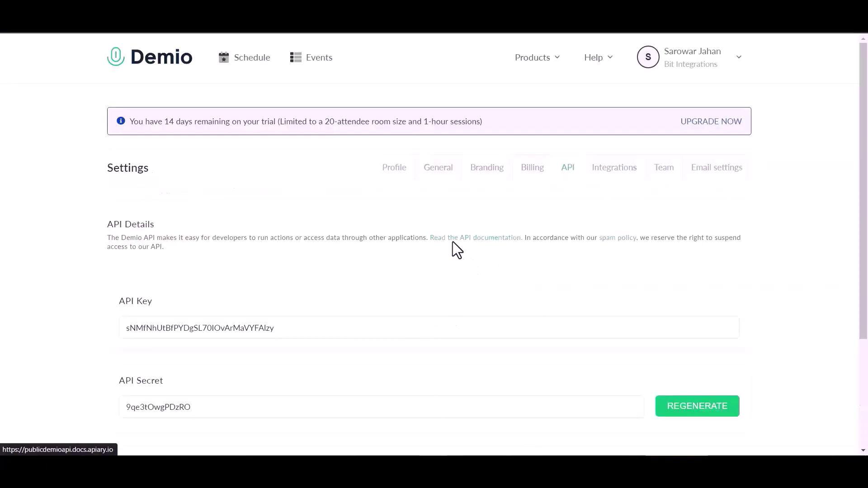
pyautogui.scroll(-3, 381, 245)
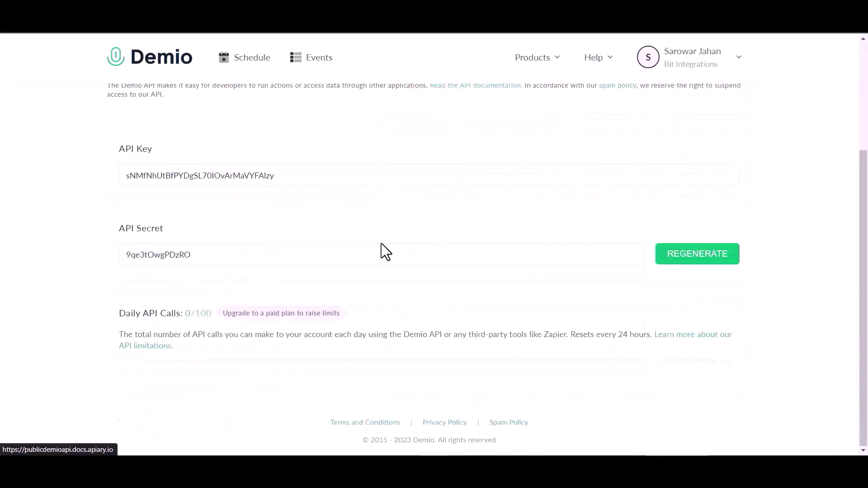
pyautogui.doubleClick(255, 175)
pyautogui.hotkey('ctrl', 'c')
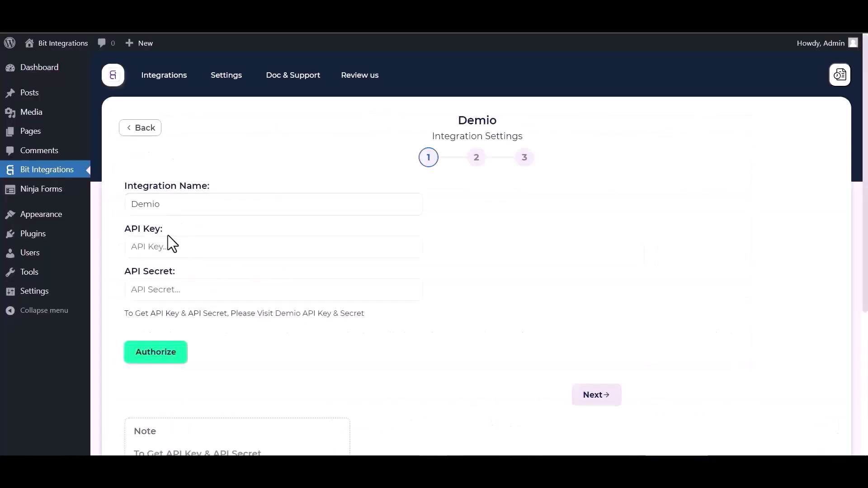
pyautogui.click(168, 243)
pyautogui.hotkey('ctrl', 'v')
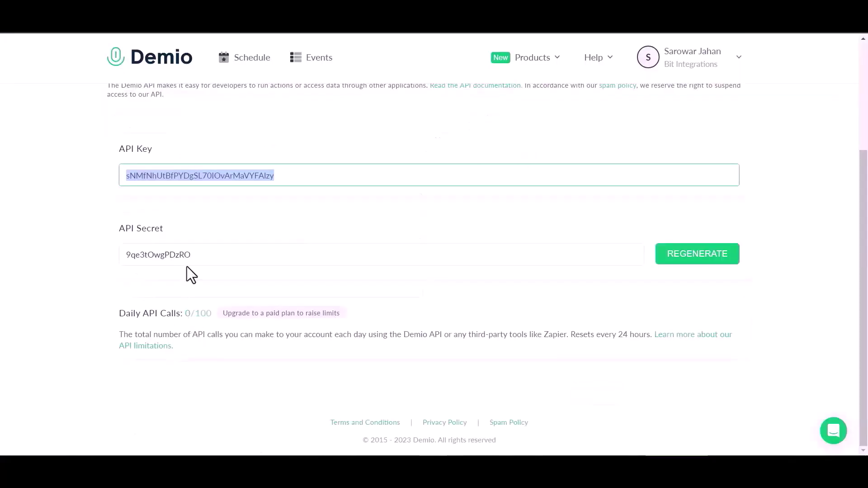
# - Paste the Demio API secret into API Secret, authorize, and continue to step 2
pyautogui.doubleClick(188, 264)
pyautogui.hotkey('ctrl', 'c')
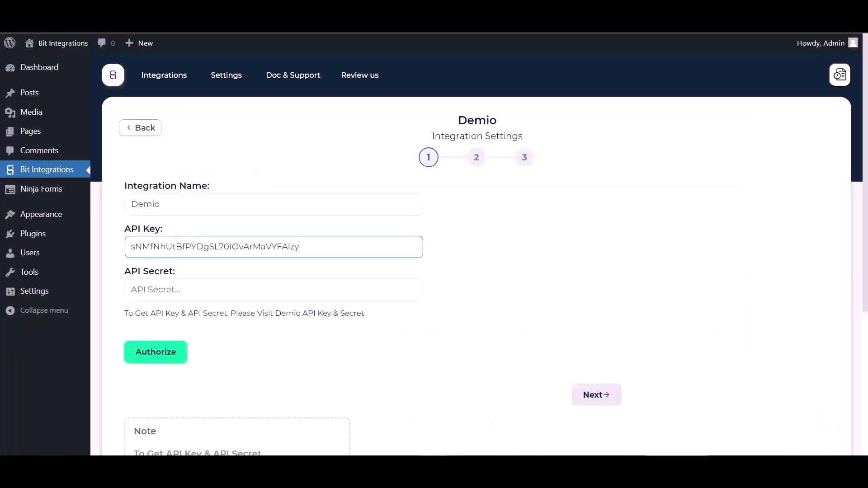
pyautogui.click(184, 292)
pyautogui.hotkey('ctrl', 'v')
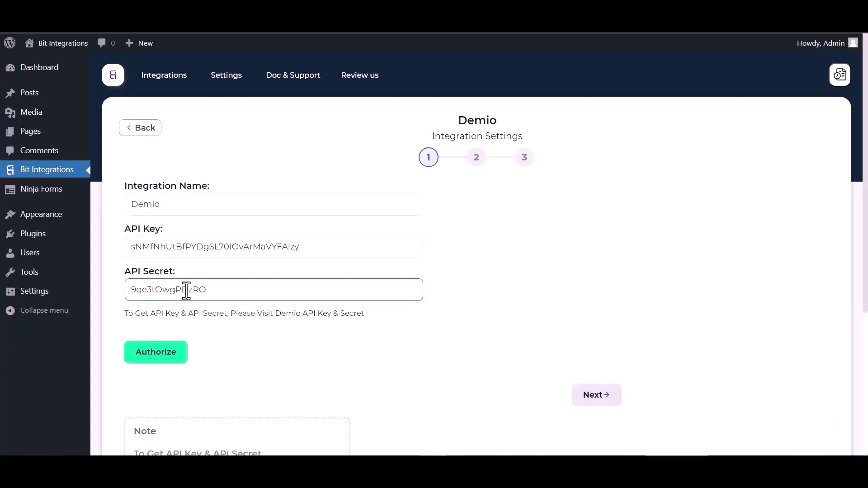
pyautogui.click(158, 362)
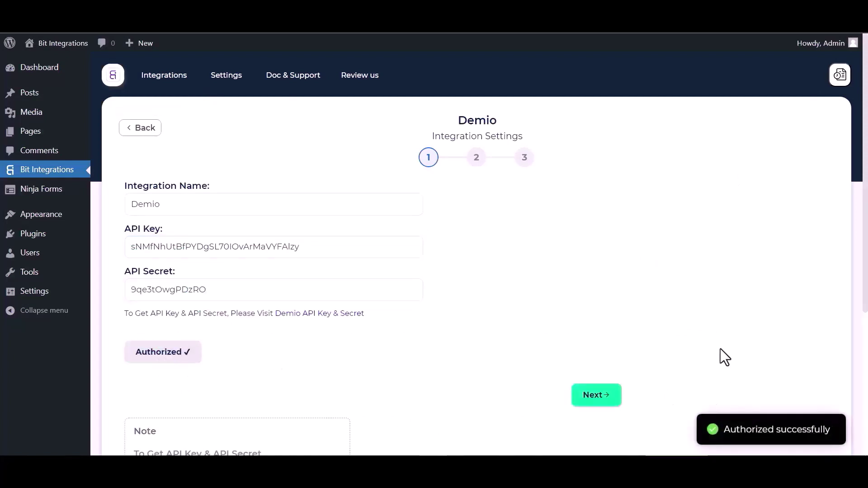
pyautogui.click(584, 407)
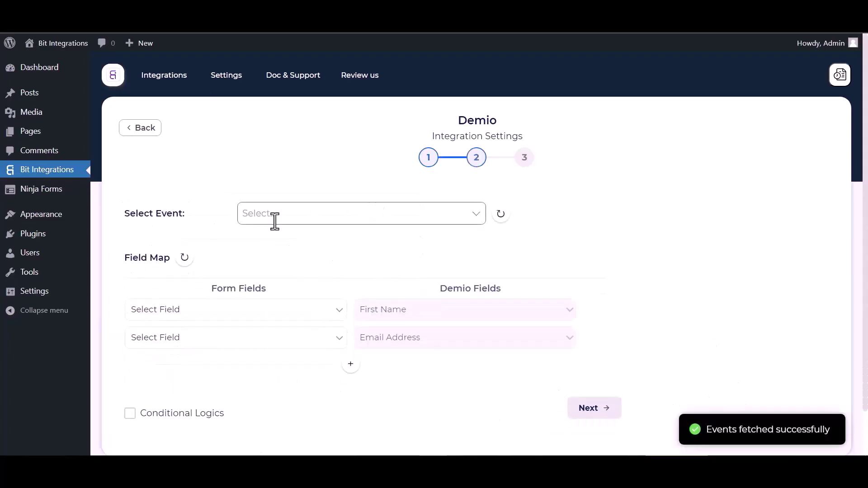
# - Choose the Bit Integrations event and its September 30th session
pyautogui.click(275, 216)
pyautogui.click(282, 257)
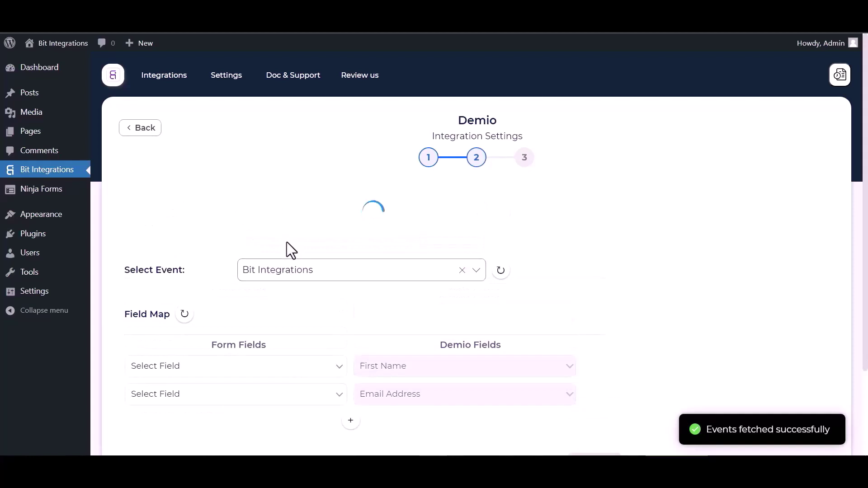
pyautogui.scroll(-2, 287, 242)
pyautogui.click(268, 170)
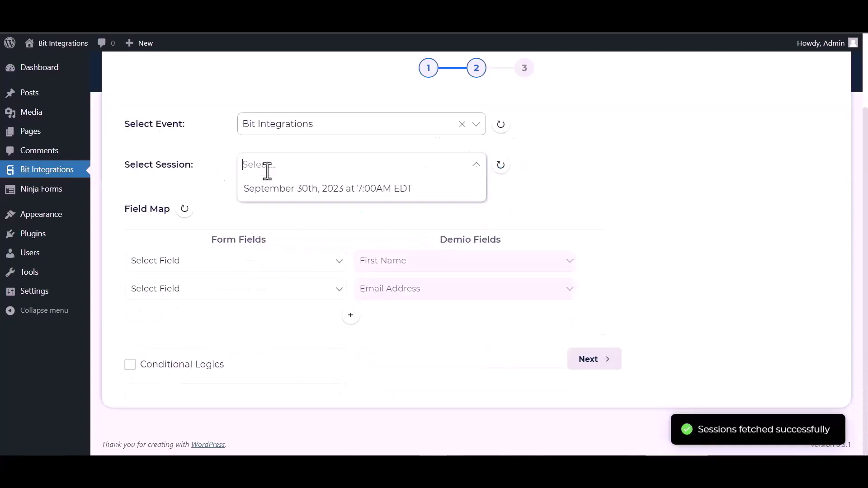
pyautogui.click(289, 192)
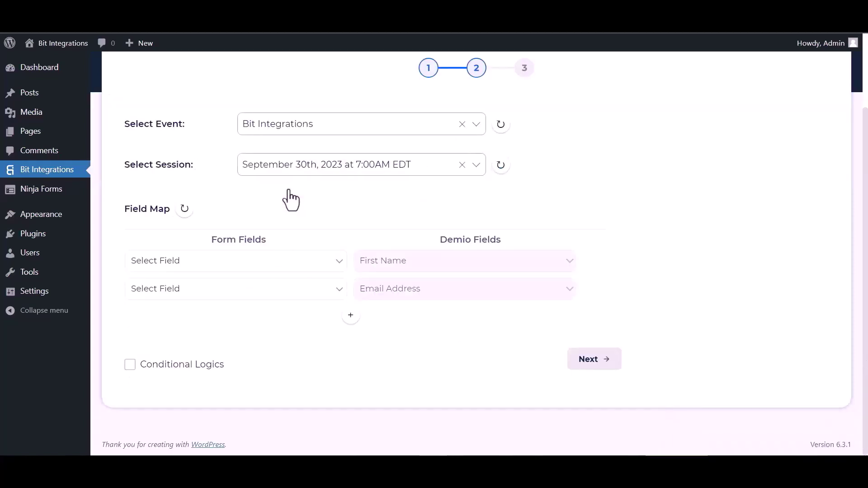
# - Map First Name, Email to Email Address, and Last Name to Demio fields
pyautogui.click(266, 262)
pyautogui.click(182, 299)
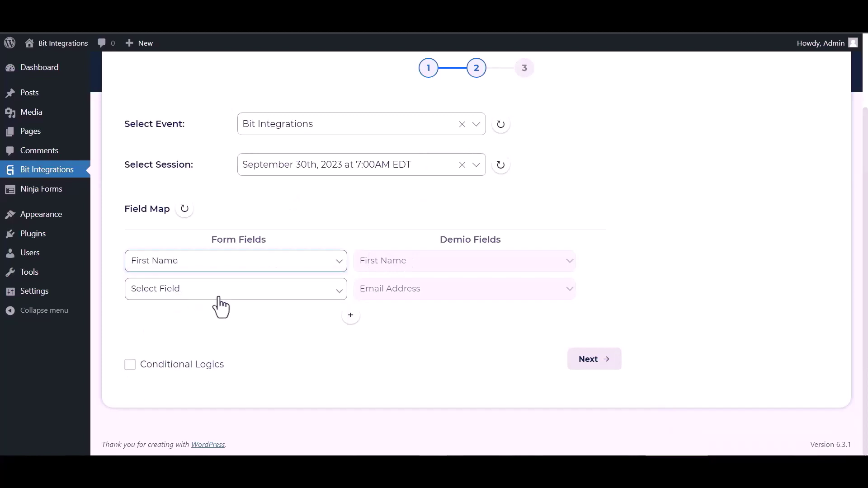
pyautogui.click(323, 290)
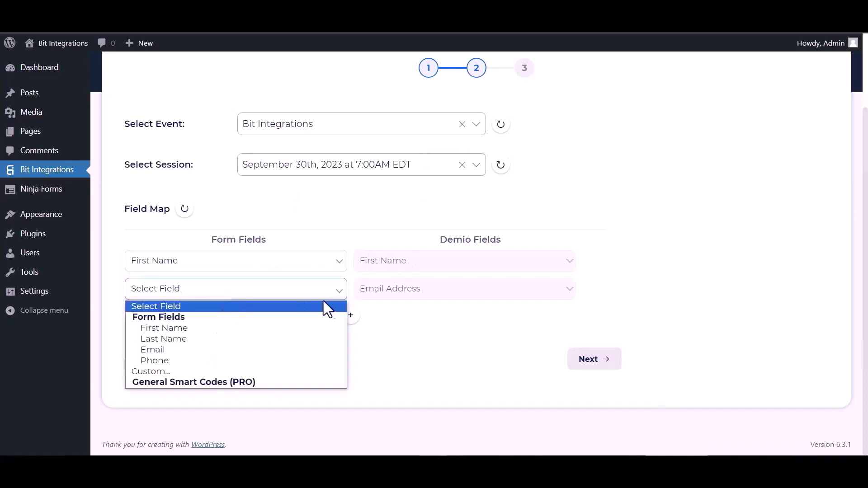
pyautogui.click(165, 350)
pyautogui.click(351, 315)
pyautogui.click(380, 319)
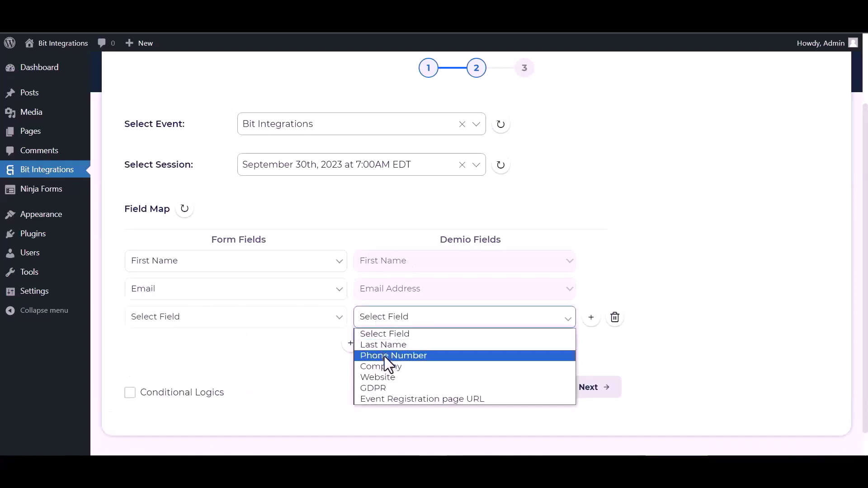
pyautogui.click(383, 346)
pyautogui.click(264, 324)
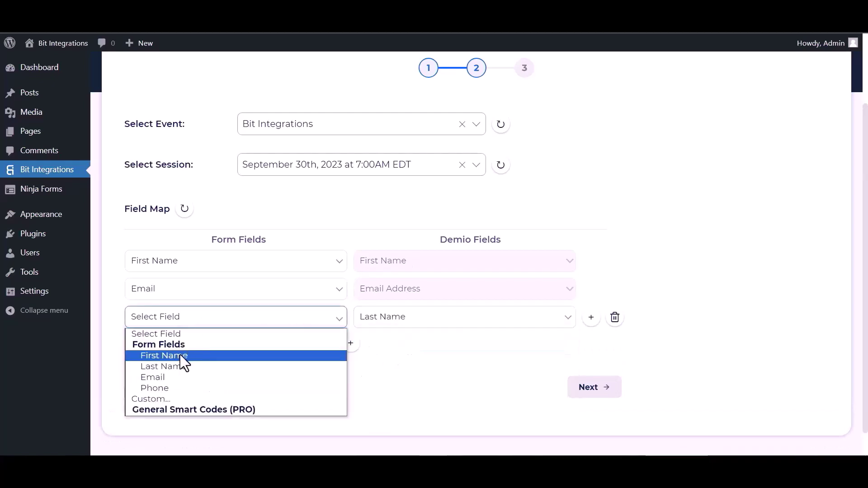
pyautogui.click(177, 366)
# - Add a fourth mapping row linking the form's Phone to Demio's Phone Number
pyautogui.scroll(-1, 362, 323)
pyautogui.click(356, 318)
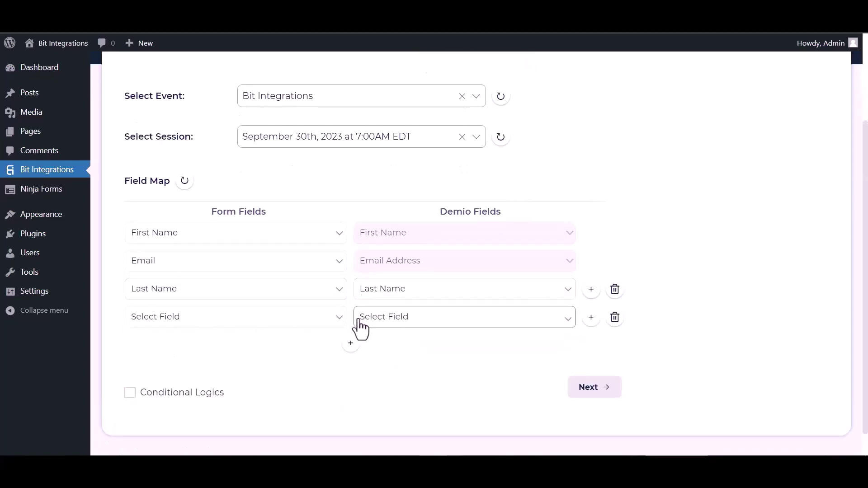
pyautogui.click(360, 322)
pyautogui.click(384, 355)
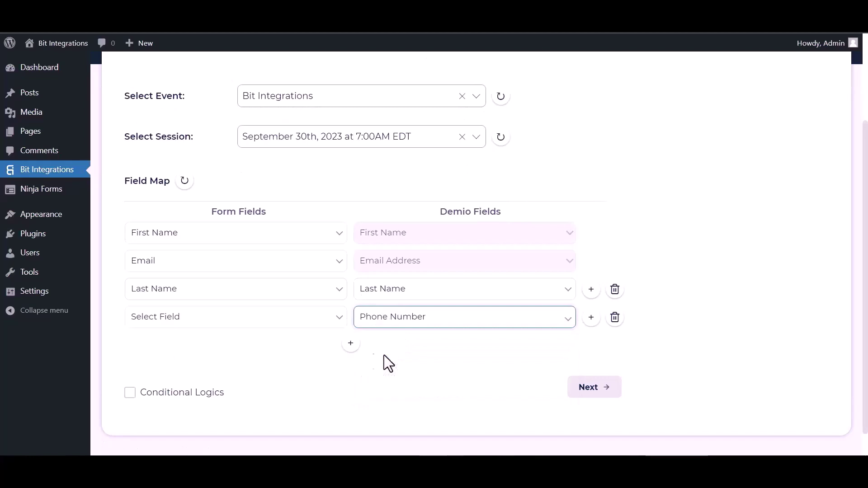
pyautogui.click(239, 322)
pyautogui.click(173, 389)
# - Leave conditional logic off, then finish and save the Demio integration
pyautogui.scroll(-1, 253, 303)
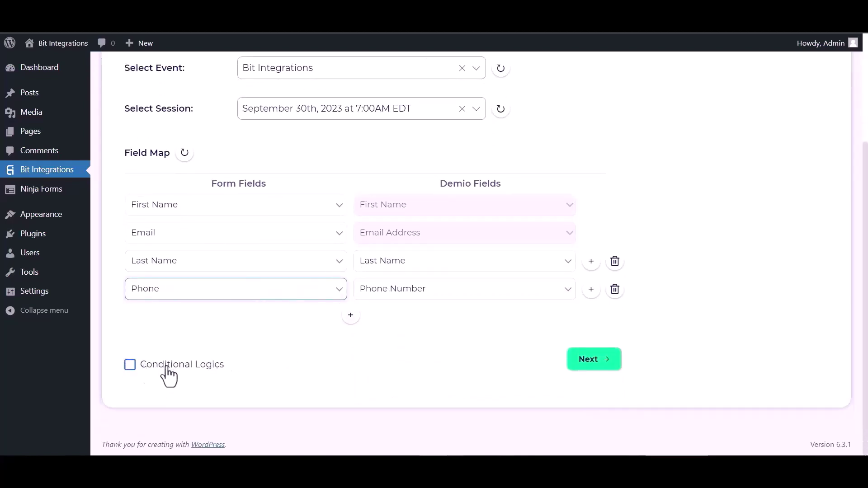
pyautogui.click(130, 365)
pyautogui.scroll(-3, 226, 358)
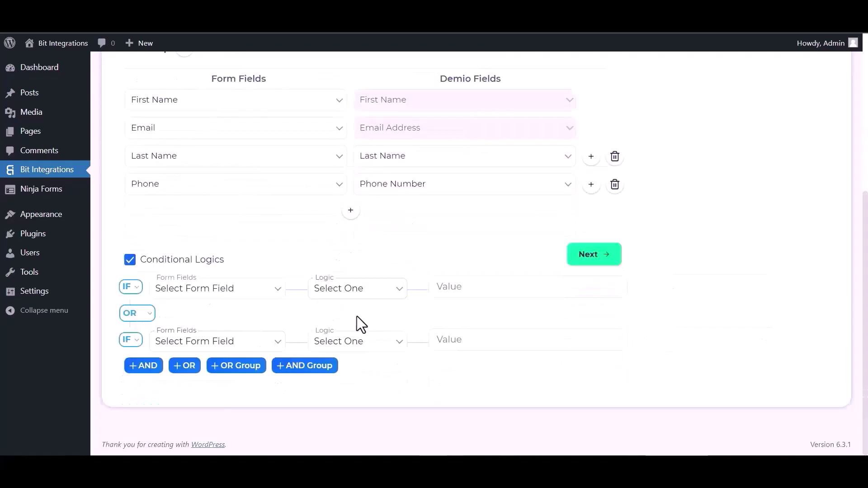
pyautogui.click(132, 262)
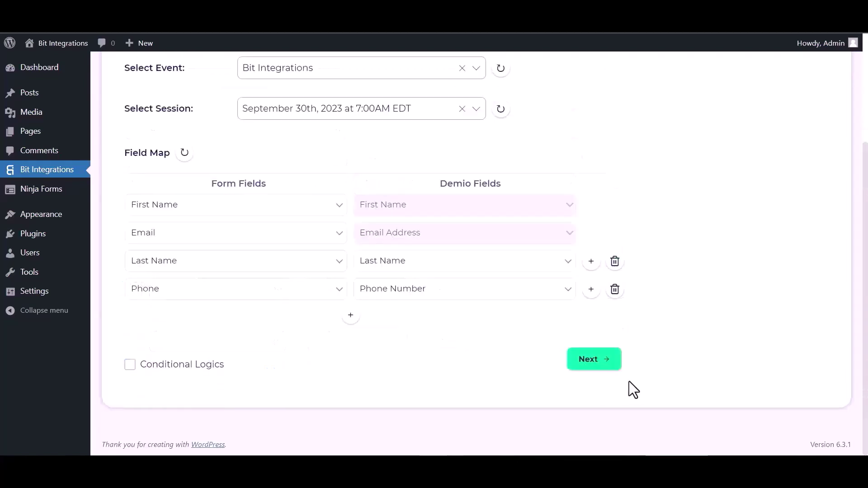
pyautogui.click(594, 358)
pyautogui.click(482, 217)
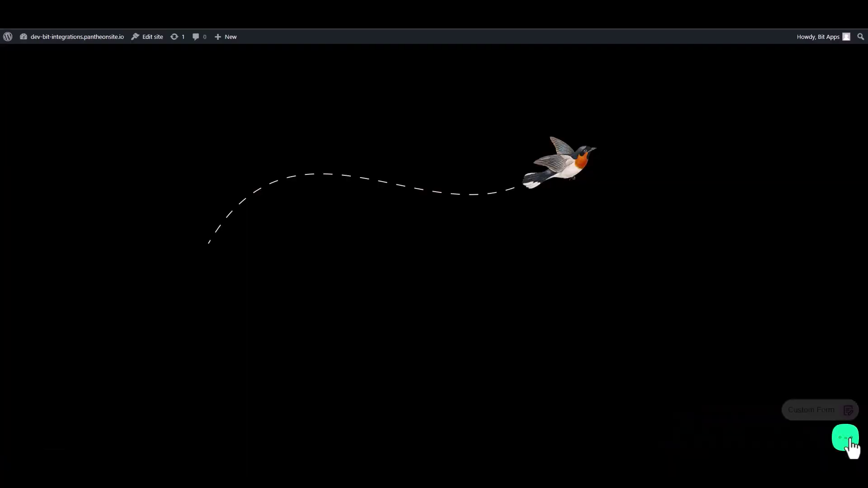
pyautogui.click(846, 437)
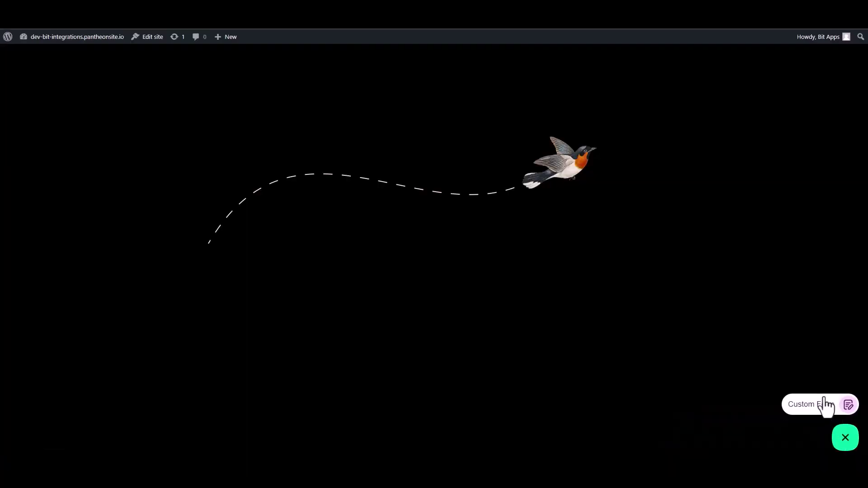
# - Open the Custom Form from the Bit Assist widget and fill in the first and last name
pyautogui.click(821, 408)
pyautogui.click(768, 309)
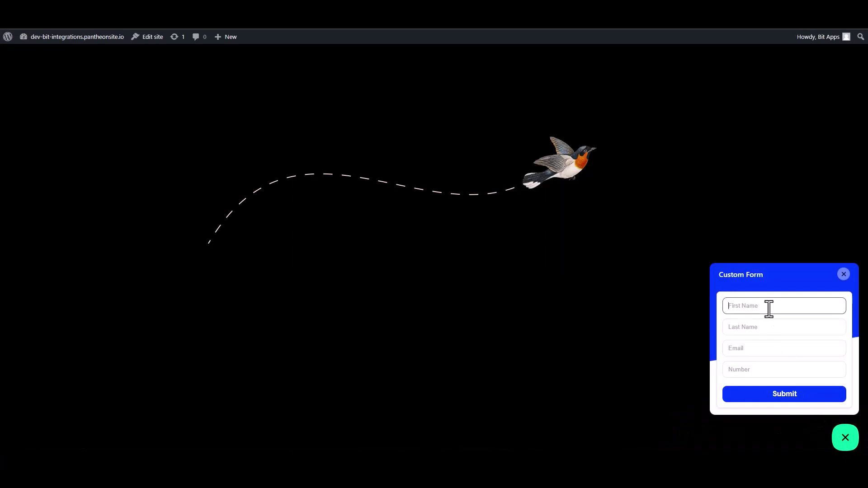
pyautogui.write('Bit')
pyautogui.click(763, 329)
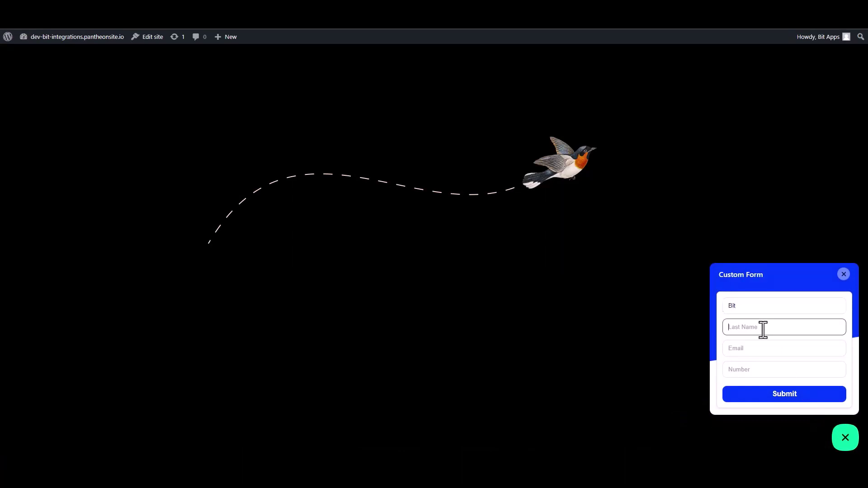
pyautogui.write('Integ')
pyautogui.write('ona')
pyautogui.press('BackSpace')
# - Enter the contact's e-mail address and phone number, then submit the form
pyautogui.click(825, 349)
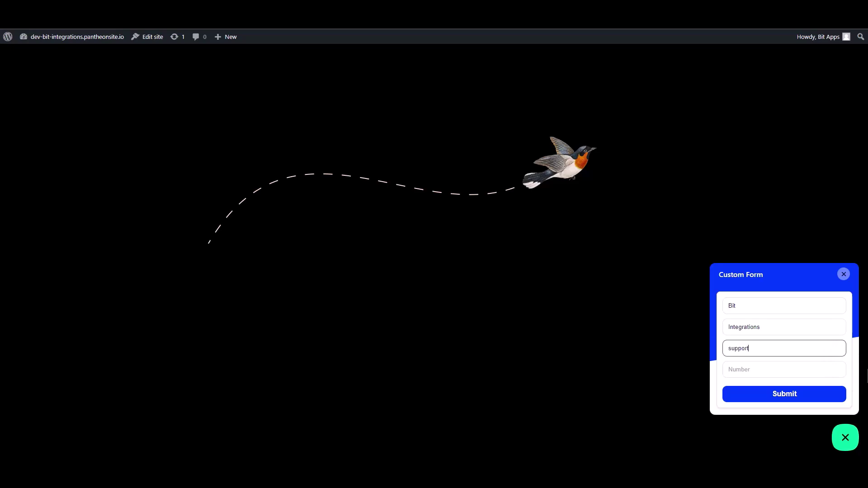
pyautogui.click(843, 372)
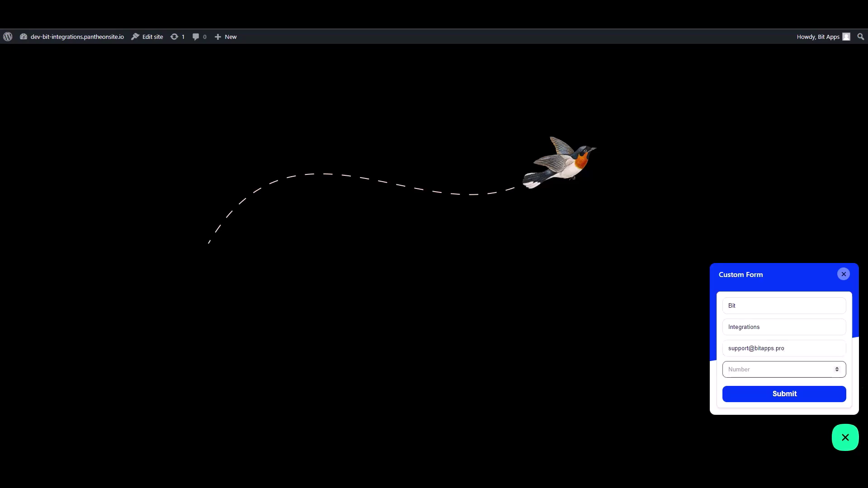
pyautogui.write('444555666')
pyautogui.click(819, 394)
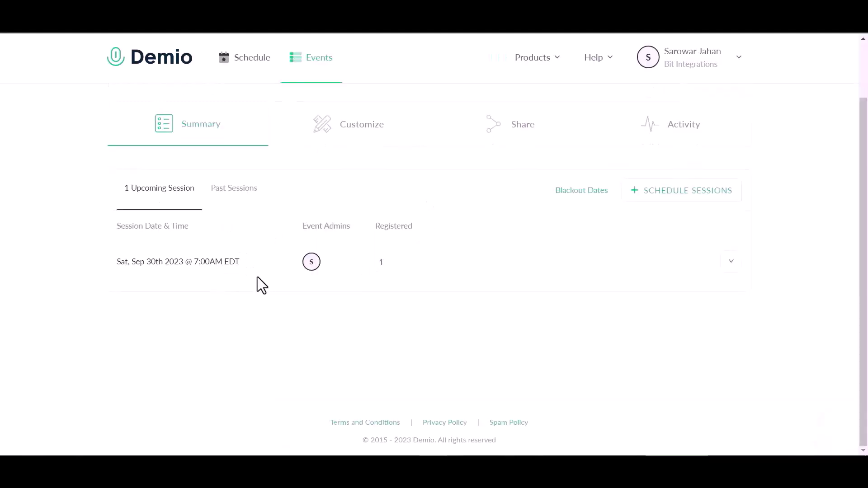
# - Open the Sep 30th session's People list and view the new registrant's details and unique join link
pyautogui.click(258, 276)
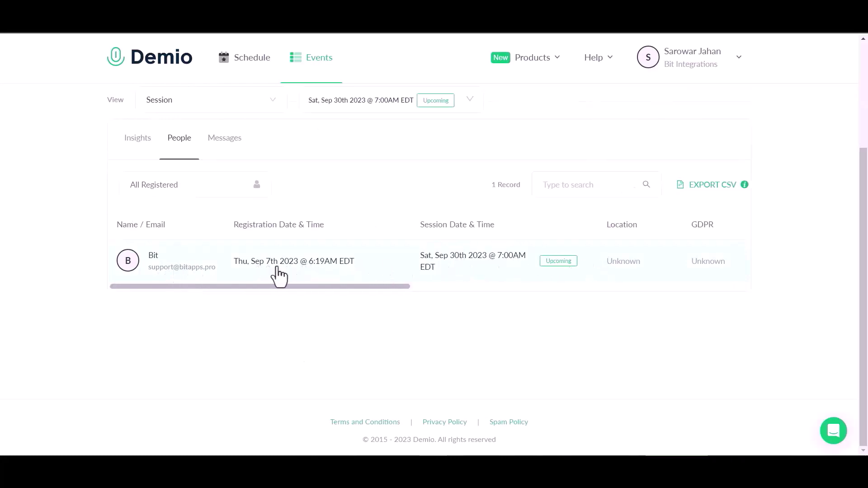
pyautogui.click(163, 268)
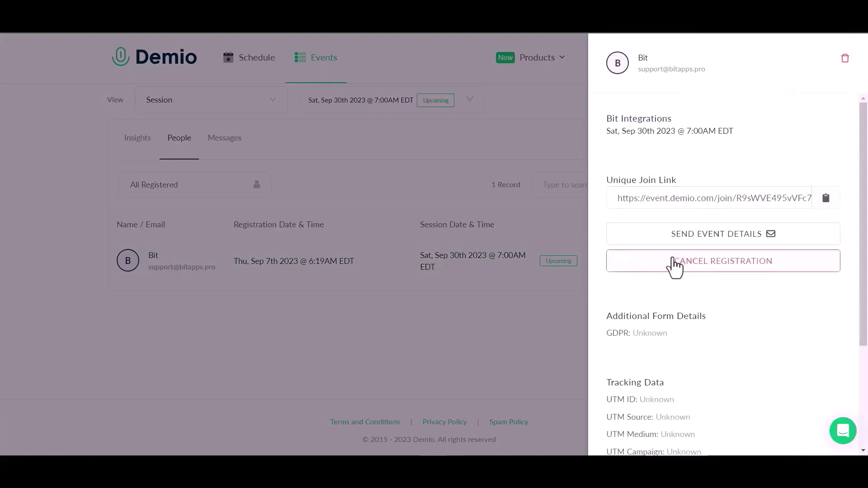
pyautogui.scroll(-1, 674, 265)
pyautogui.scroll(-1, 673, 266)
pyautogui.scroll(1, 673, 266)
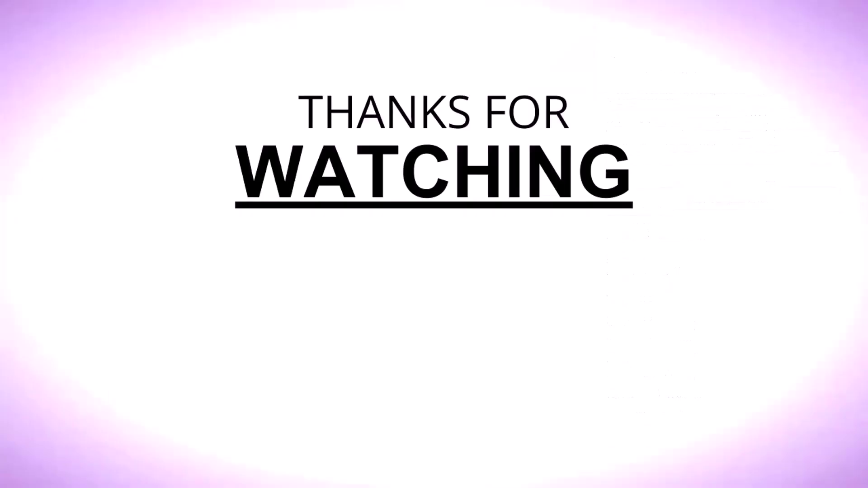